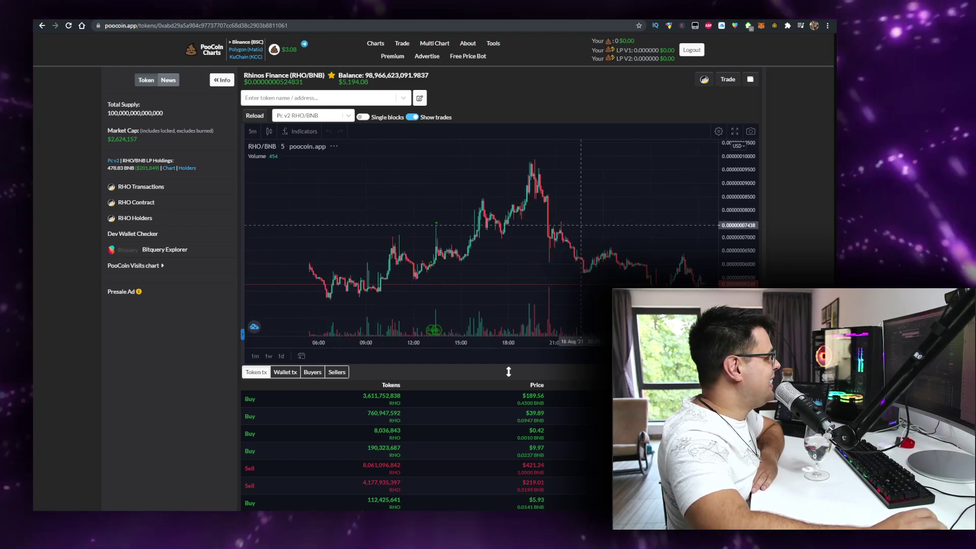
scroll(581, 225, down, 3)
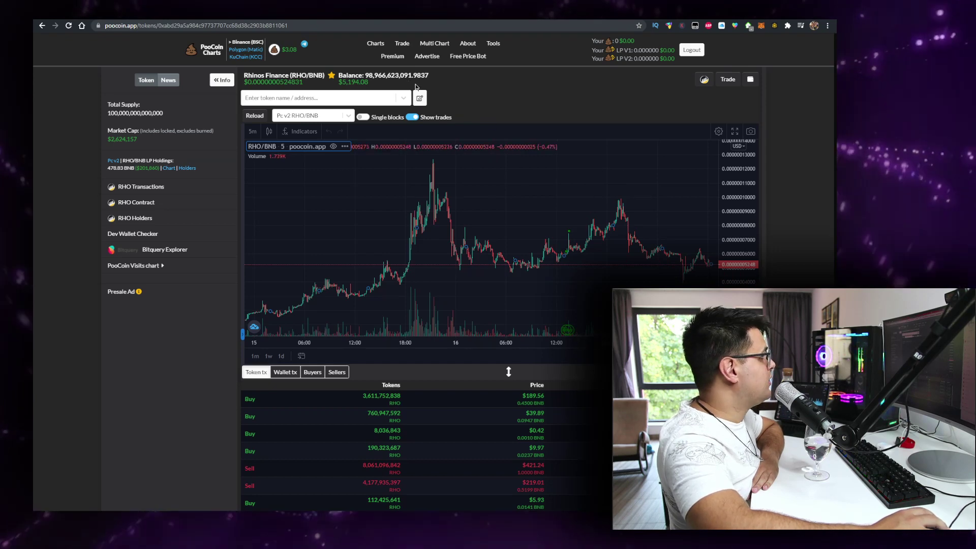
Switch RHO/BNB to 30-minute candles and pan the latest candles left for space
drag(653, 212, 621, 202)
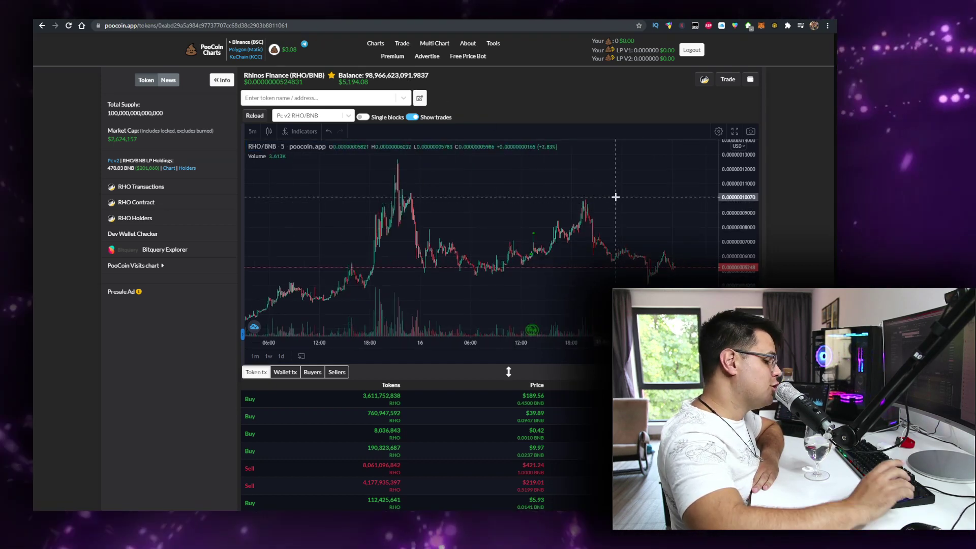
text(30)
key(Return)
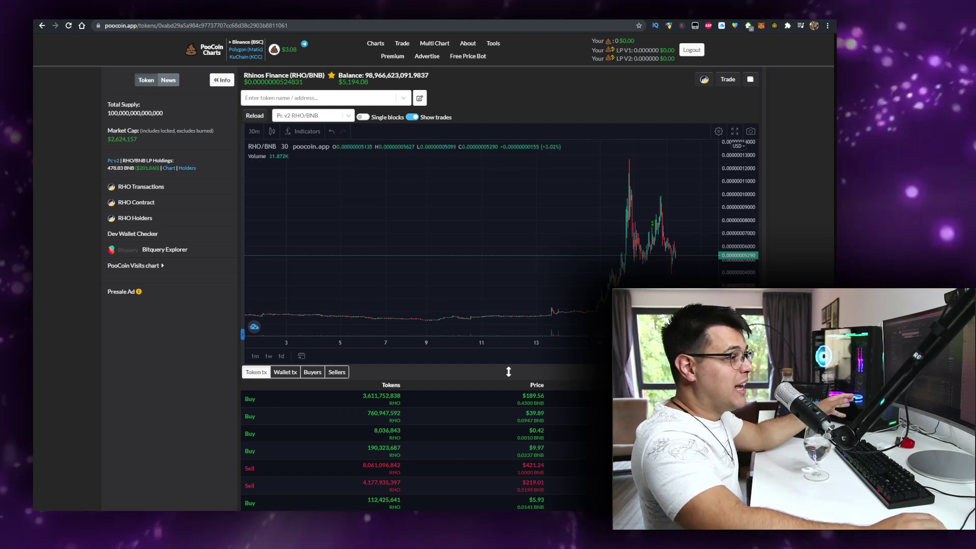
drag(519, 183, 358, 190)
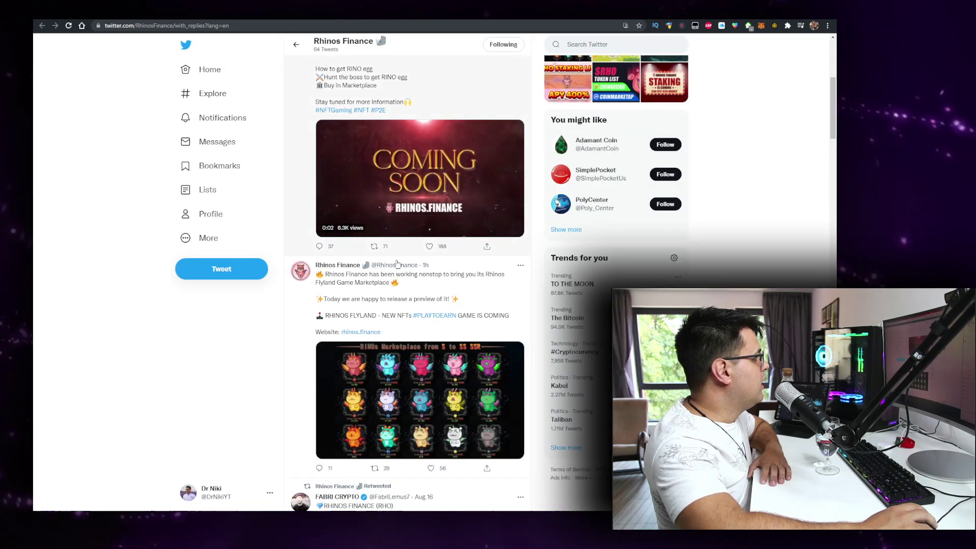
scroll(327, 279, down, 1)
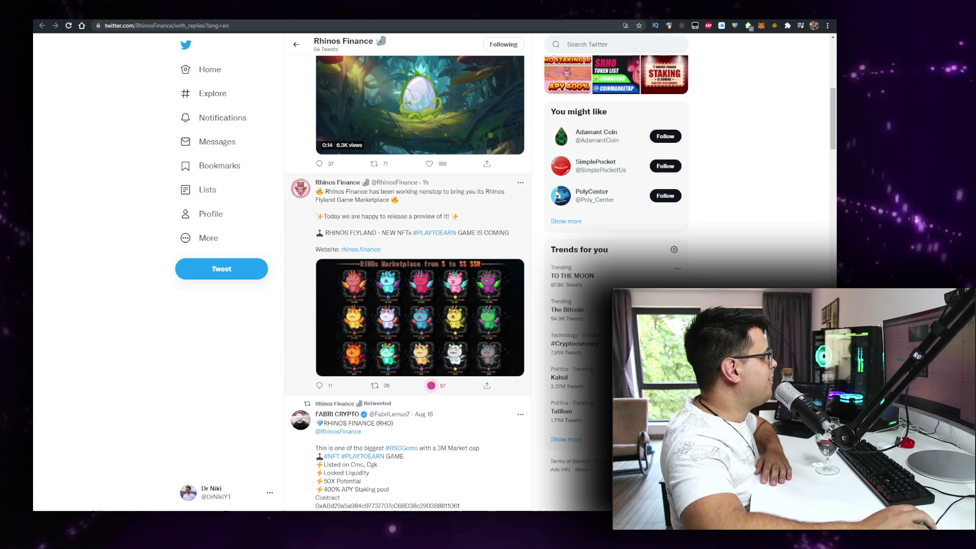
Like and retweet the Rhinos Finance marketplace preview tweet, then enlarge its image
click(430, 385)
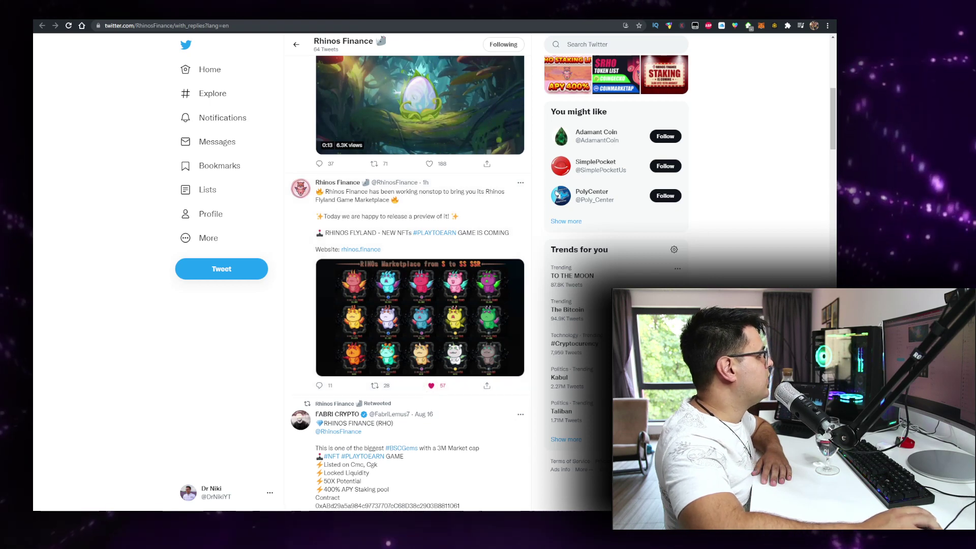
click(375, 385)
click(359, 406)
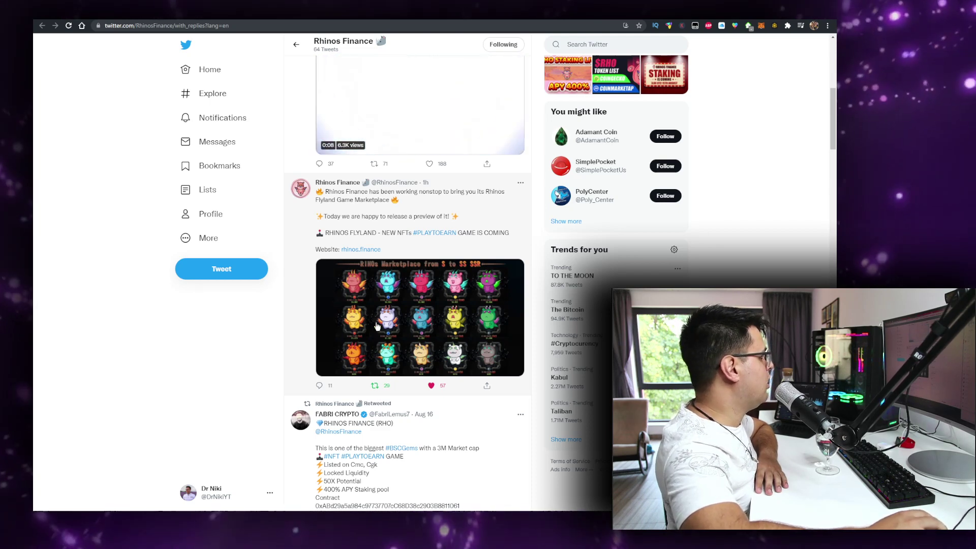
click(423, 284)
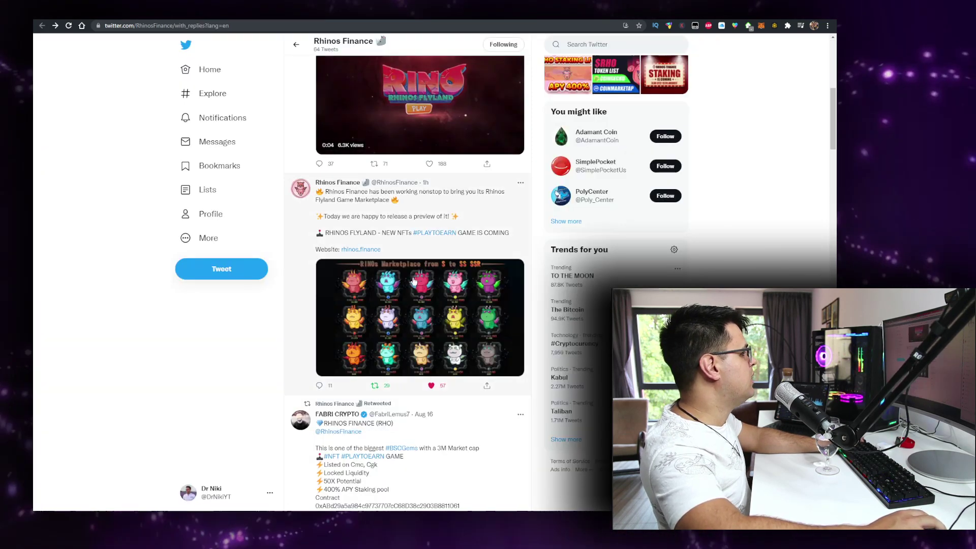
click(420, 294)
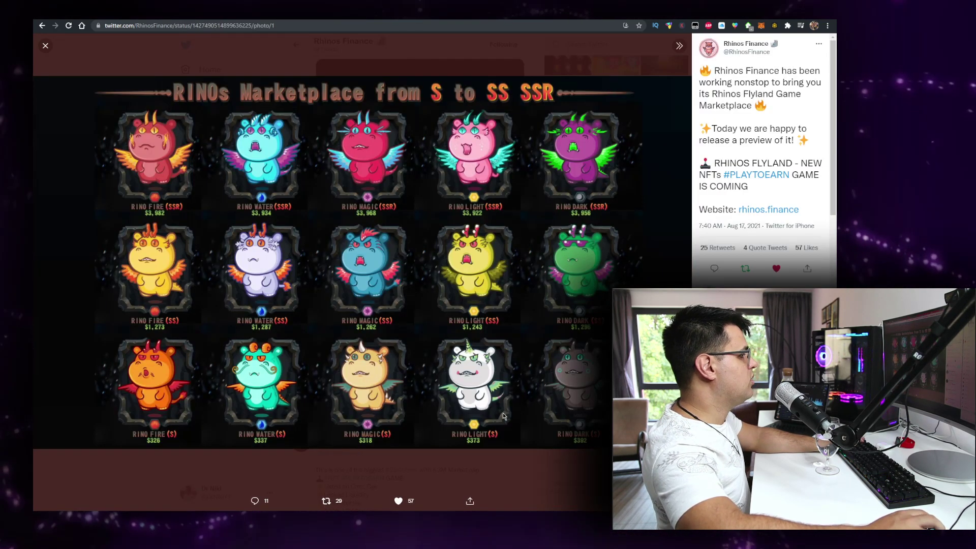
key(Escape)
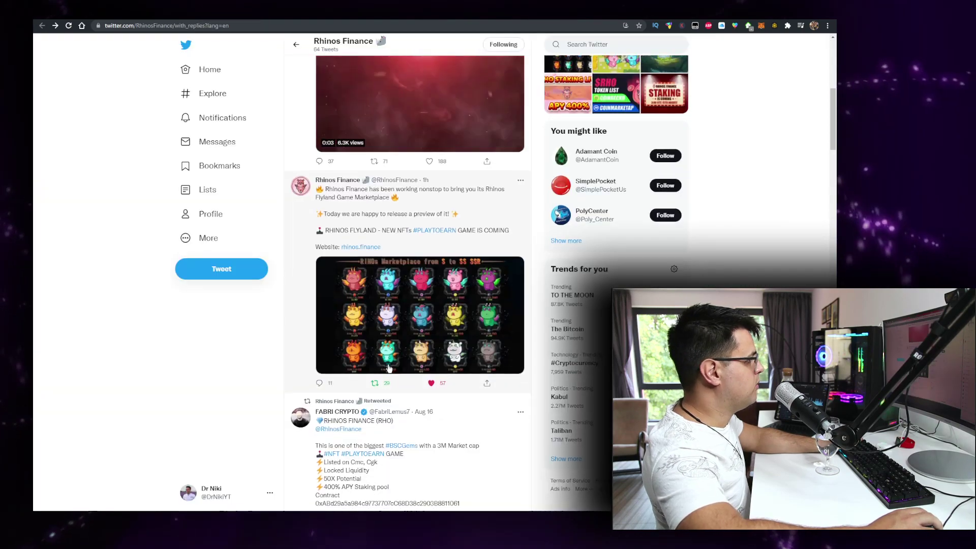
scroll(389, 385, down, 5)
scroll(388, 366, down, 5)
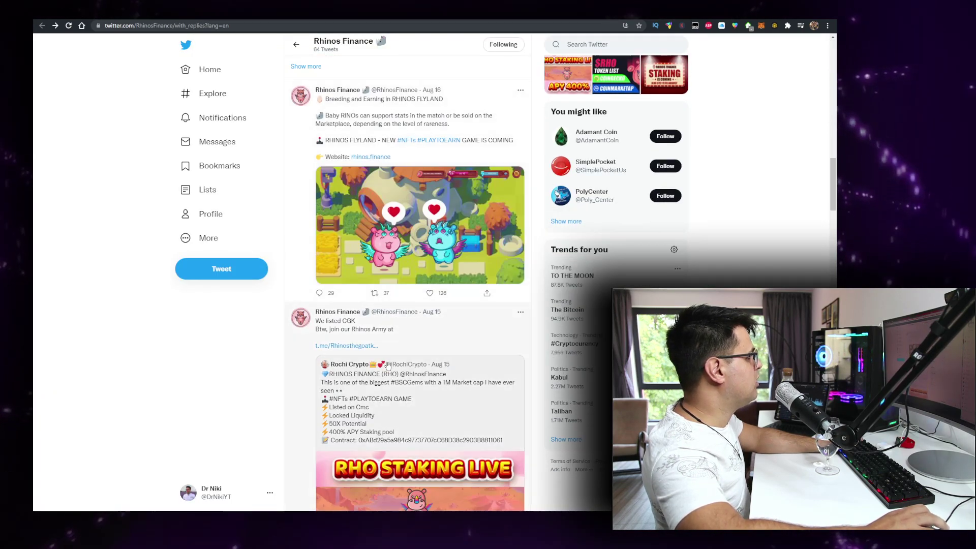
scroll(283, 242, up, 3)
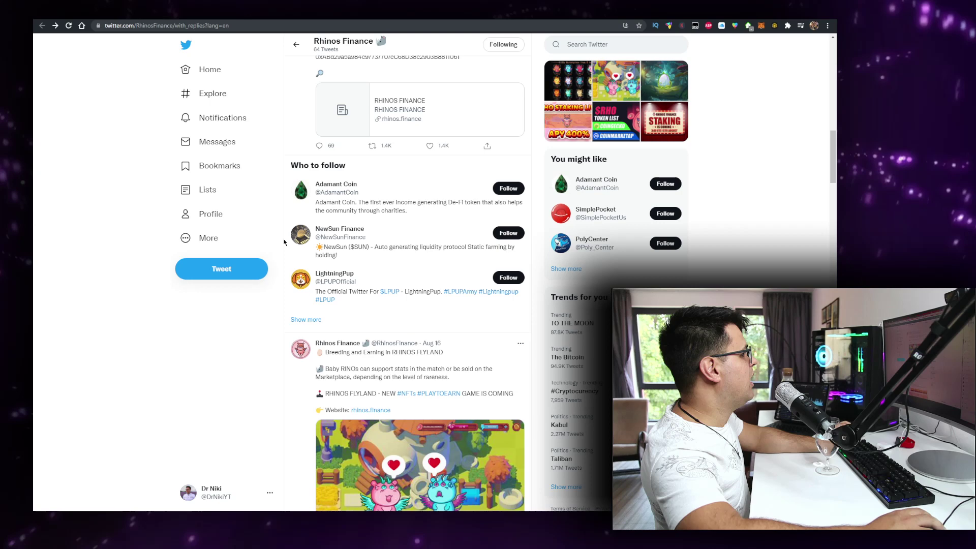
scroll(284, 241, up, 2)
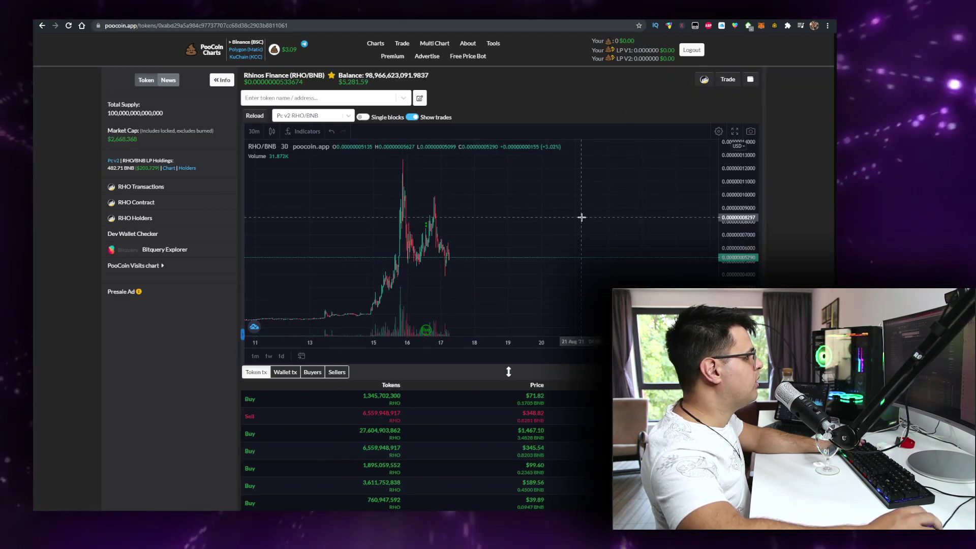
Add a horizontal support line with Alt+H and pan to the most recent candles
drag(581, 218, 608, 198)
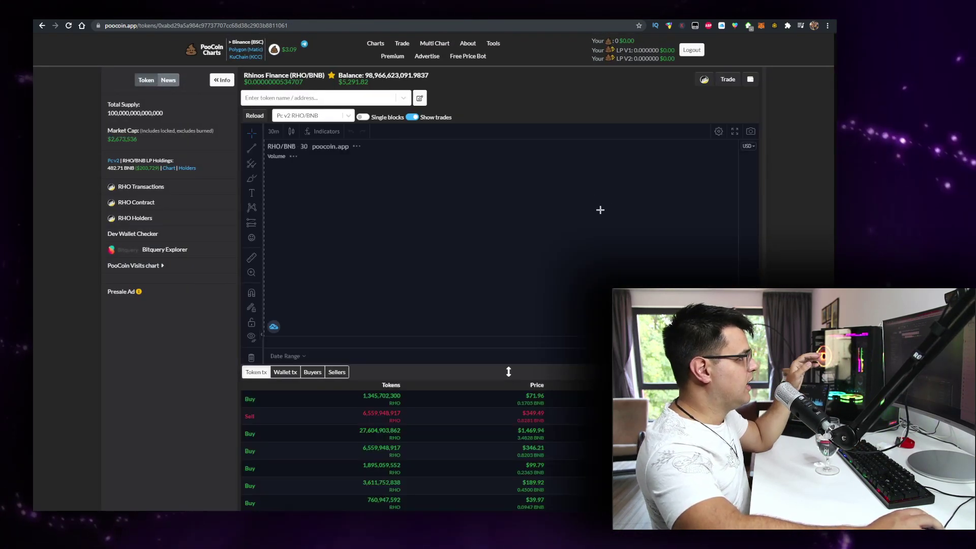
scroll(638, 204, down, 3)
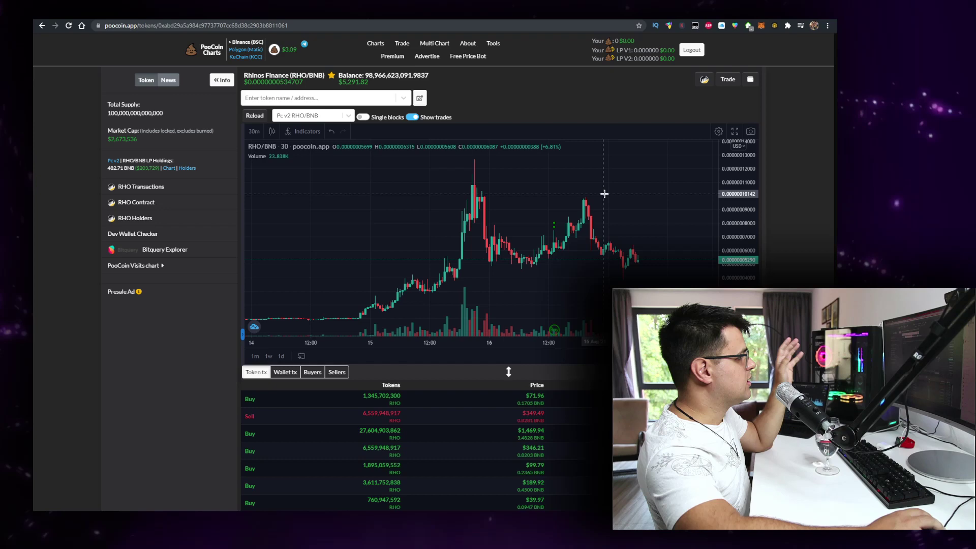
scroll(669, 241, down, 2)
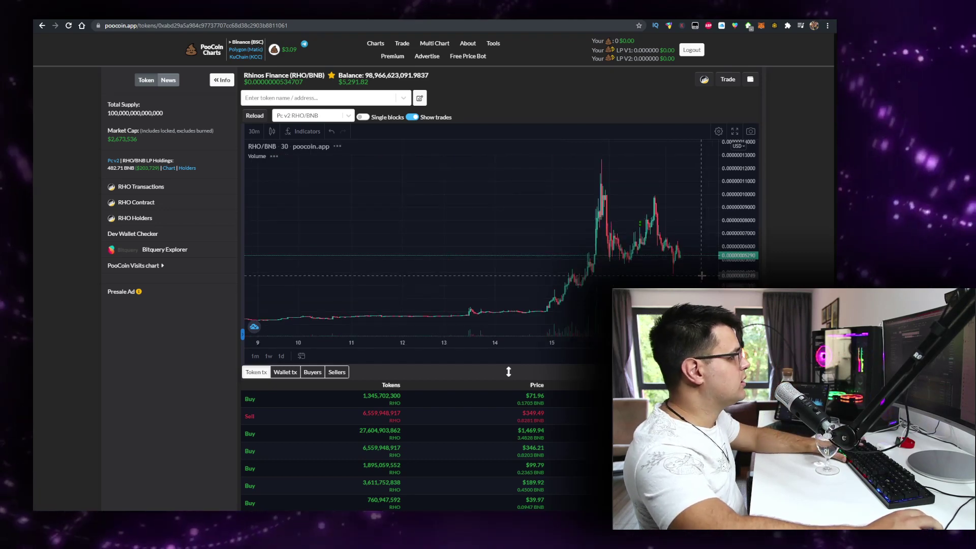
key(alt+h)
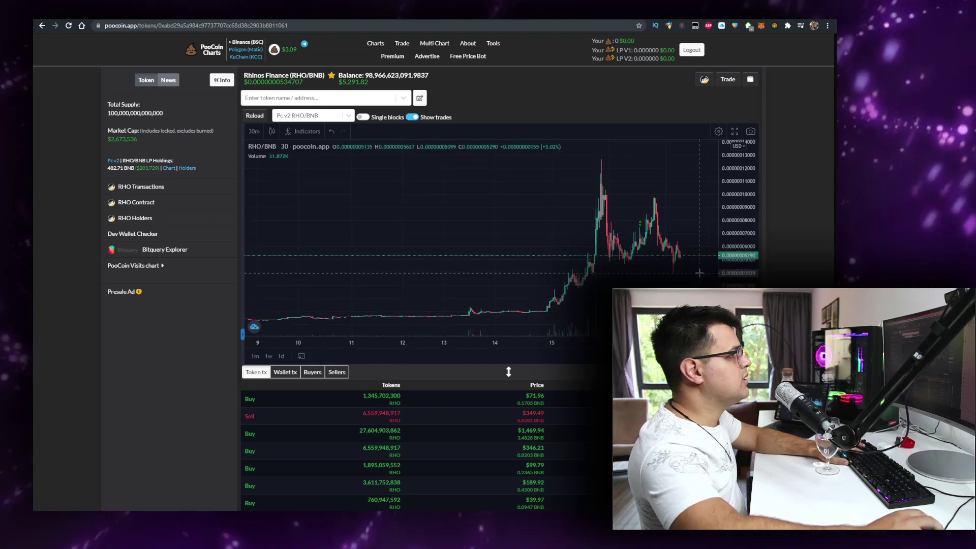
mouse_move(669, 184)
mouse_down()
mouse_move(588, 207)
mouse_move(550, 197)
mouse_up()
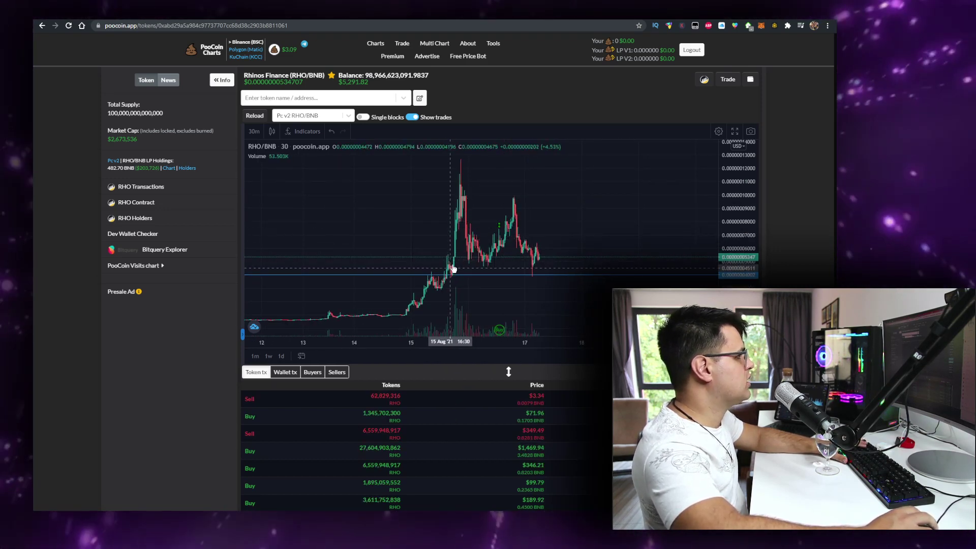
Draw a freehand Brush loop around the candles near the second price peak, removing the extra loop
click(241, 332)
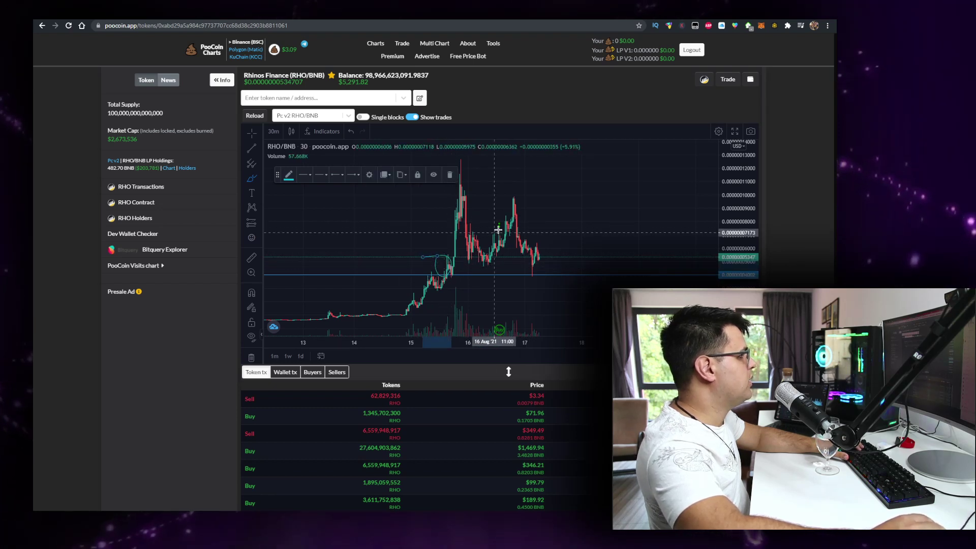
click(440, 252)
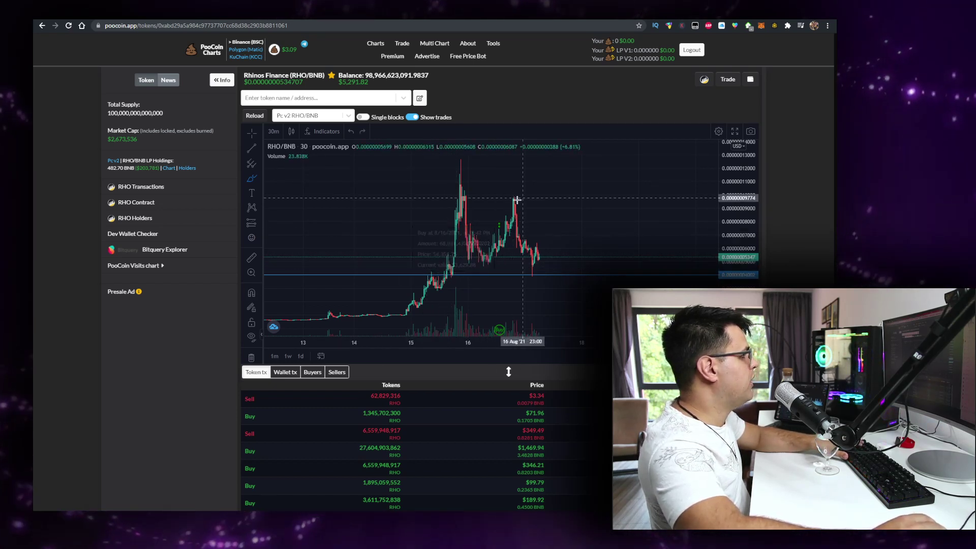
click(498, 219)
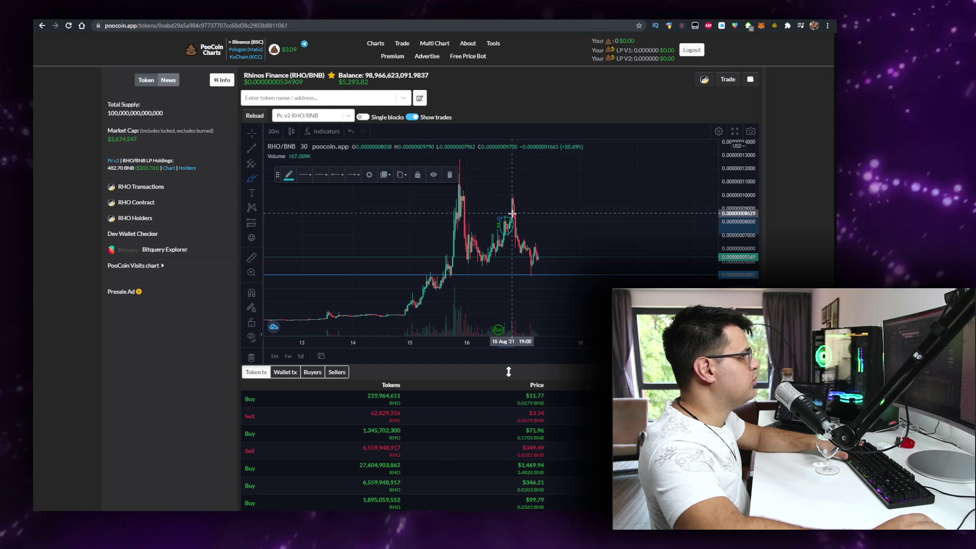
drag(509, 199, 520, 227)
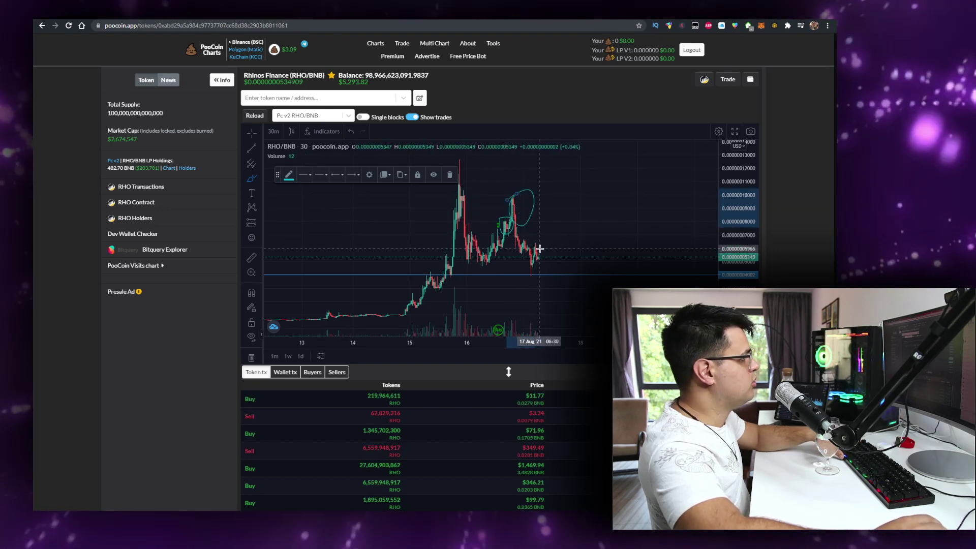
key(Delete)
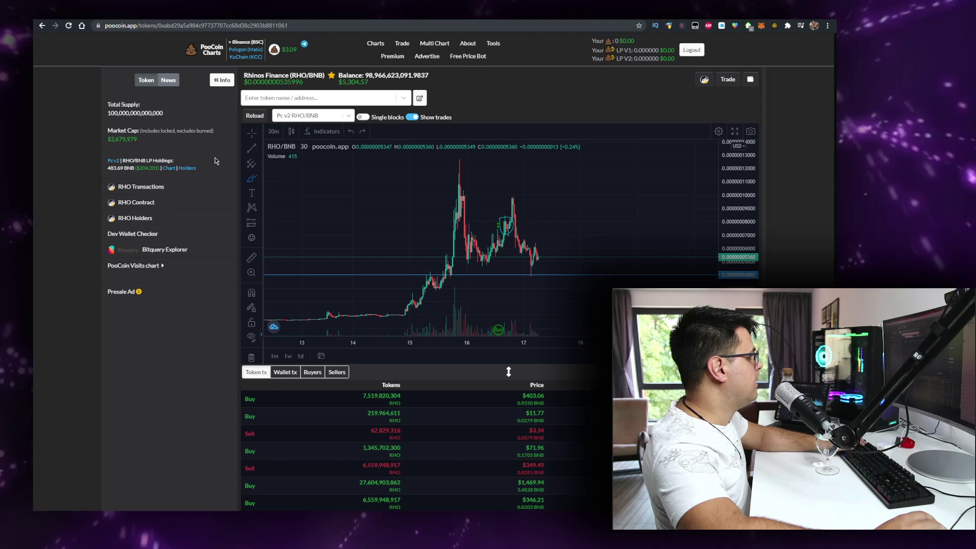
Draw a falling trendline from the second peak and a rising one from the rally base
click(512, 197)
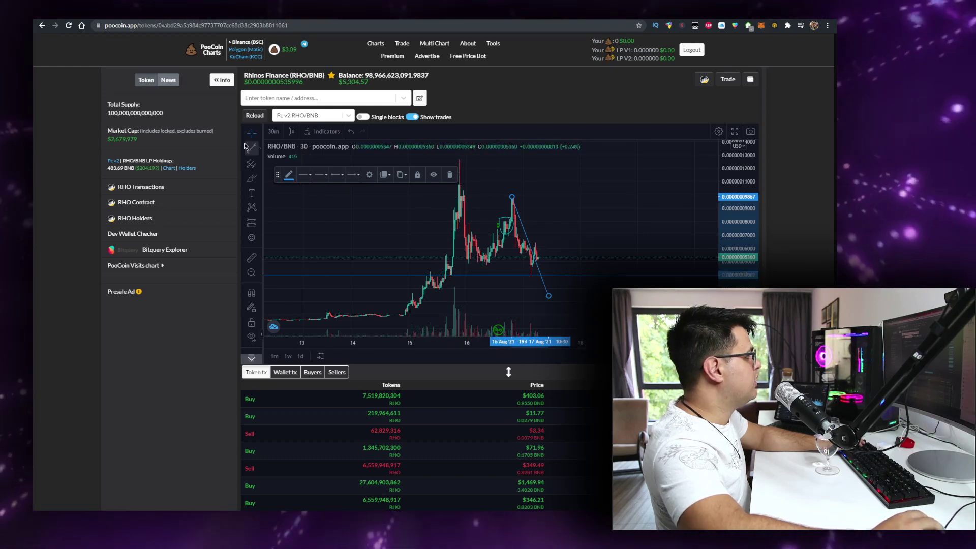
click(404, 318)
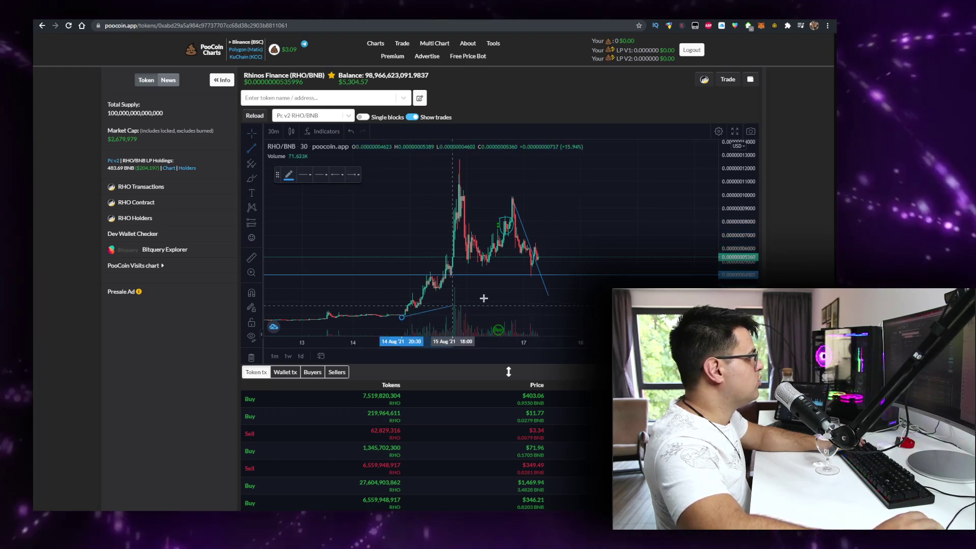
click(550, 222)
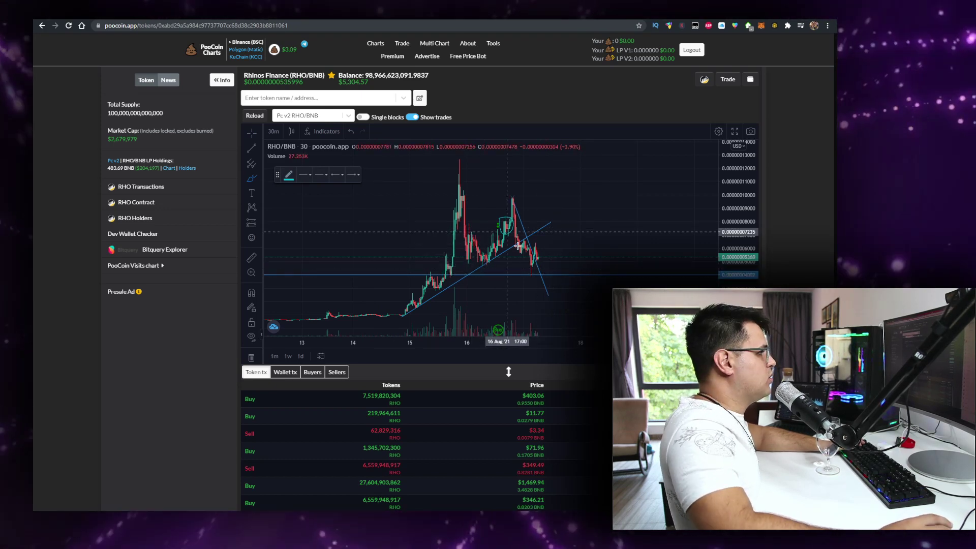
Brush-sketch a rising projected price path right of the last candle, panning for room
click(541, 248)
drag(541, 248, 602, 190)
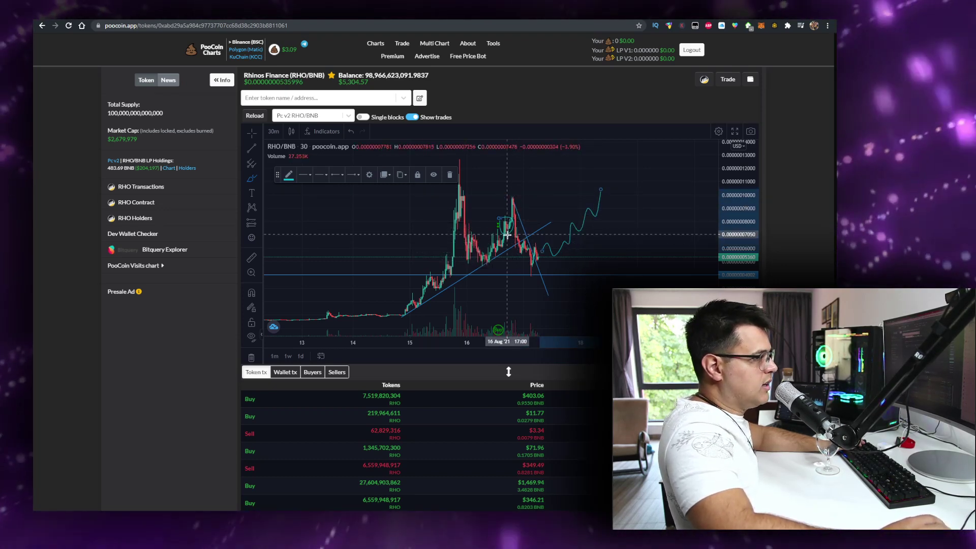
drag(605, 194, 618, 141)
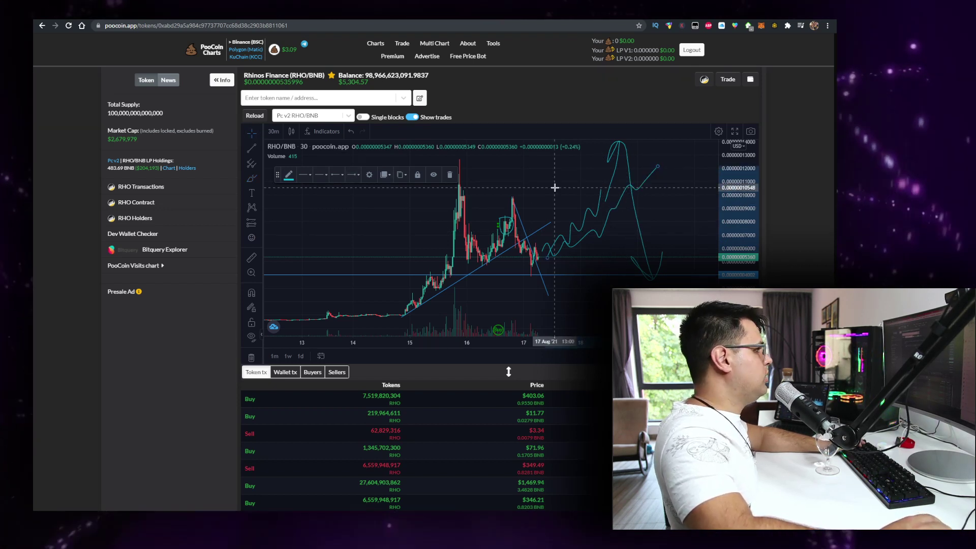
drag(565, 177, 473, 180)
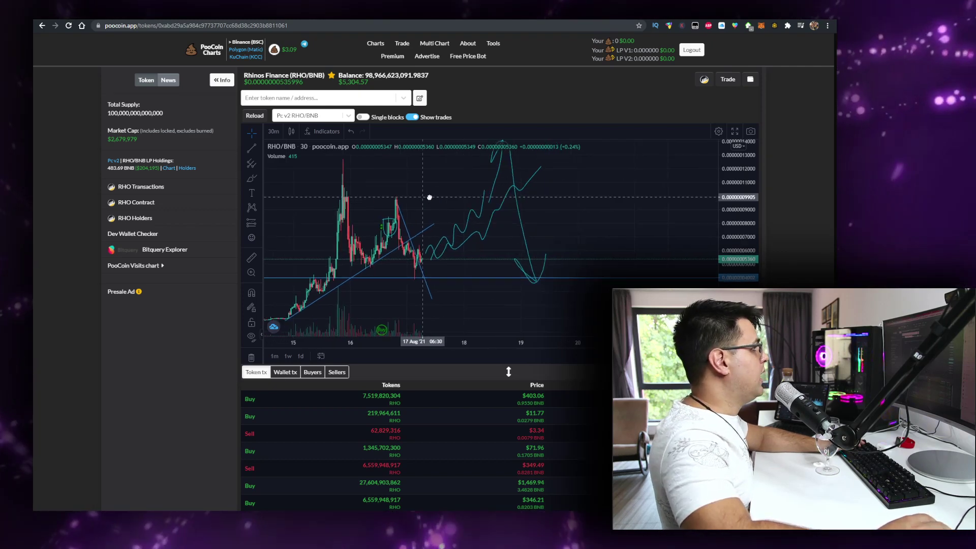
click(142, 143)
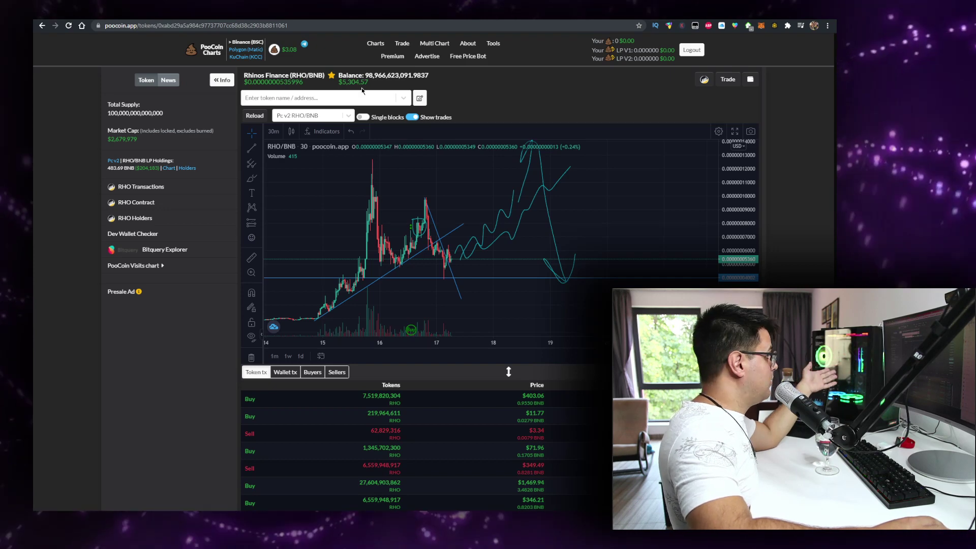
scroll(646, 185, up, 5)
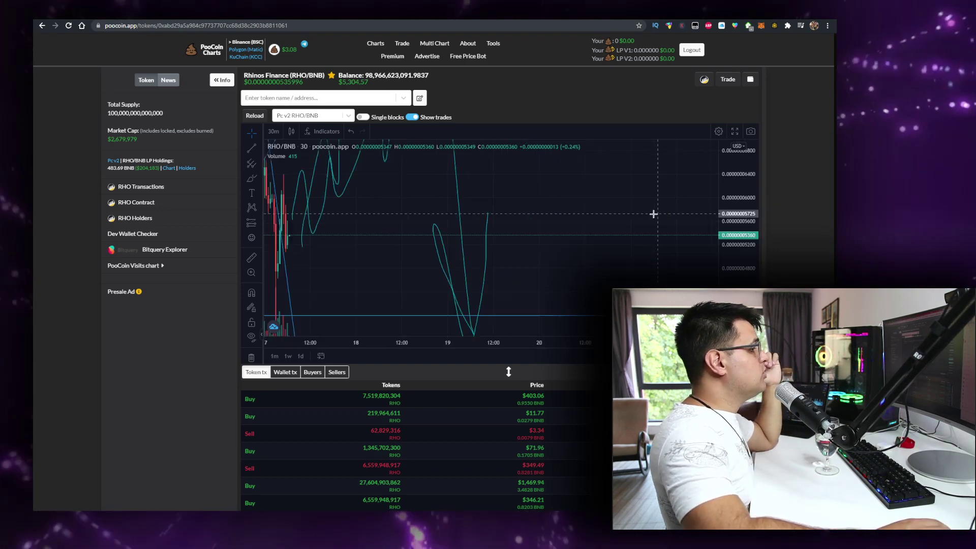
scroll(646, 187, down, 3)
scroll(636, 191, up, 1)
Recentre the zoomed chart on the recent candles and projected price paths
drag(644, 190, 692, 198)
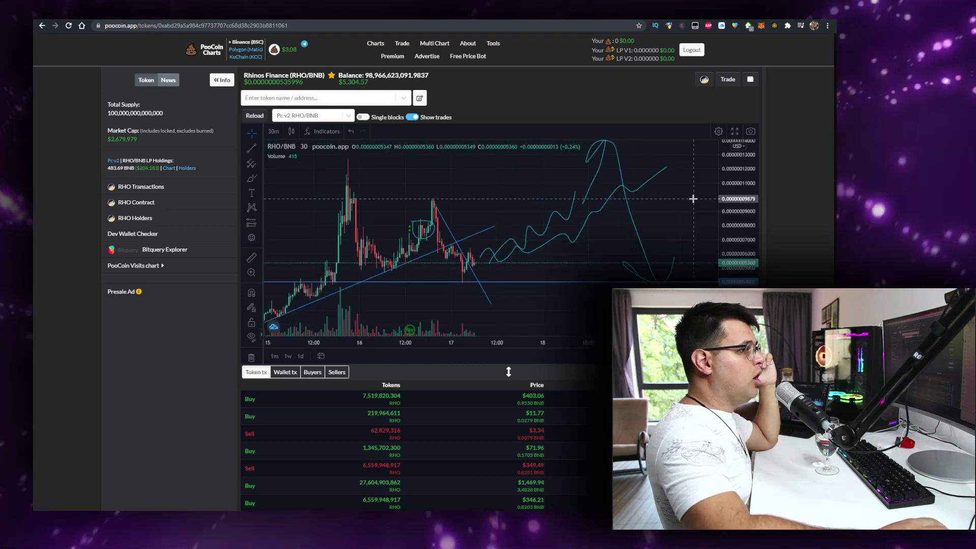